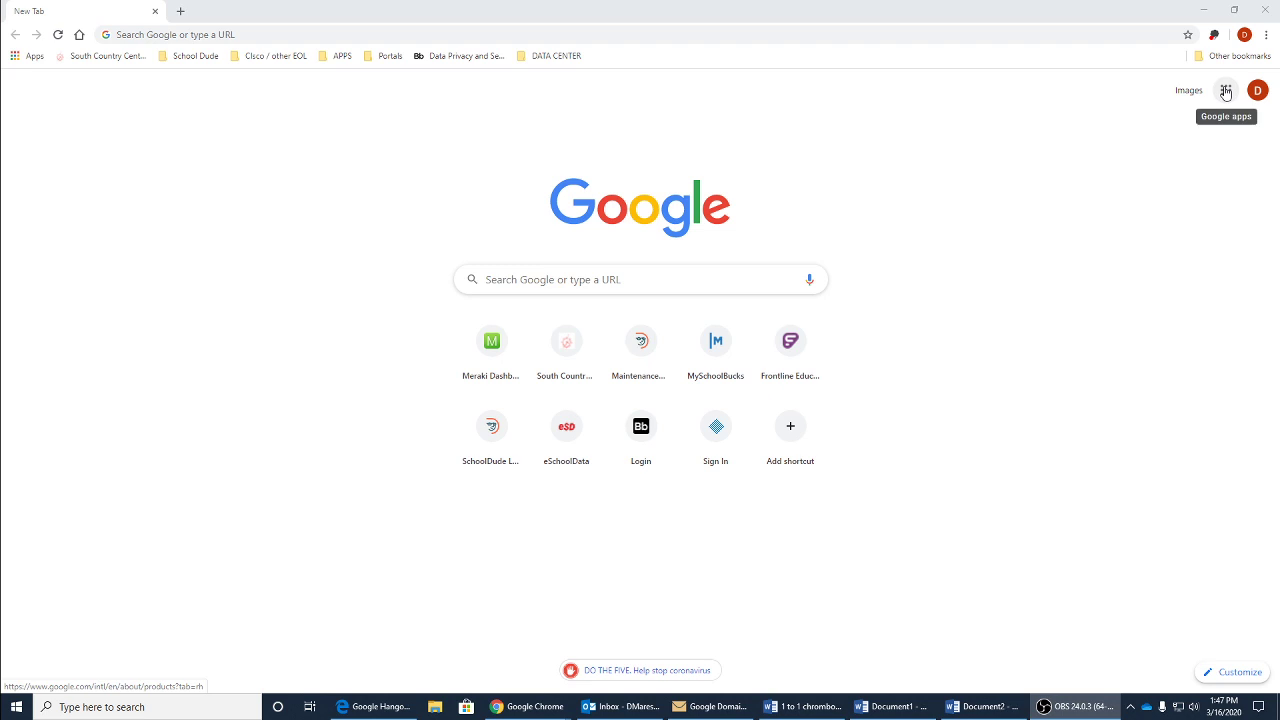
Step: Open Google Hangouts from the Google apps menu on Chrome's New Tab page
click(1225, 91)
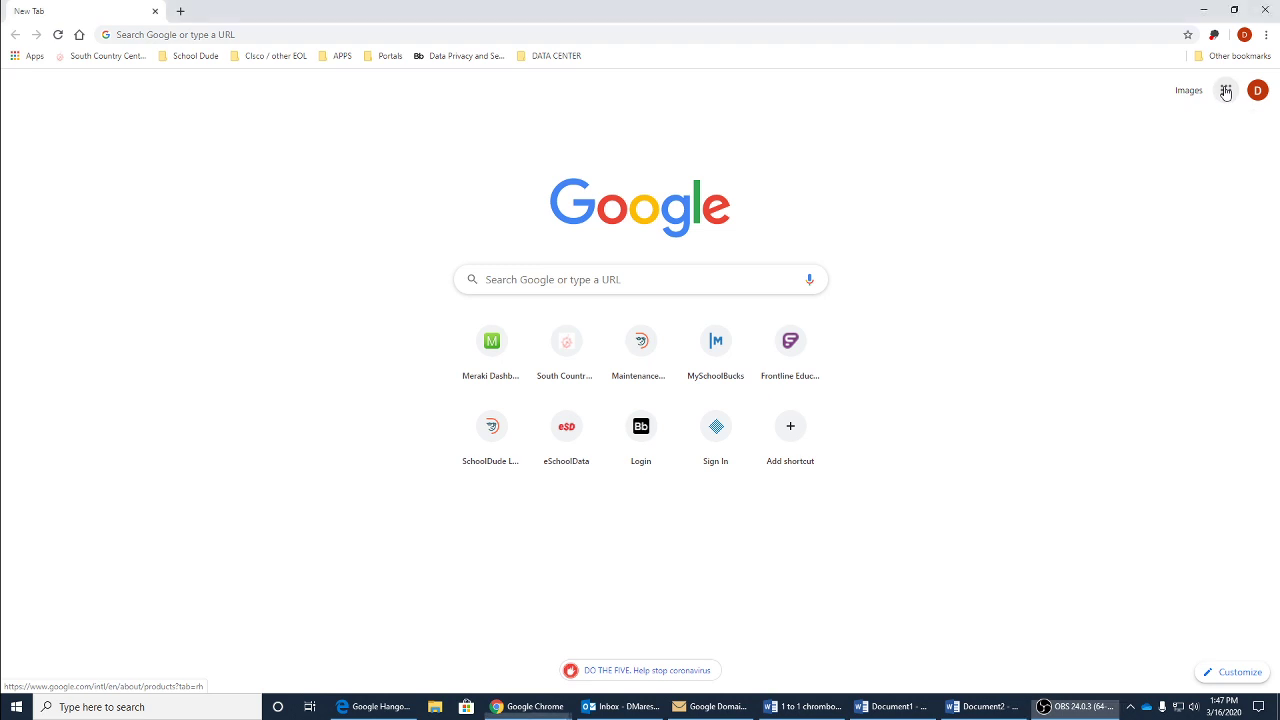
scroll(1167, 283, down, 3)
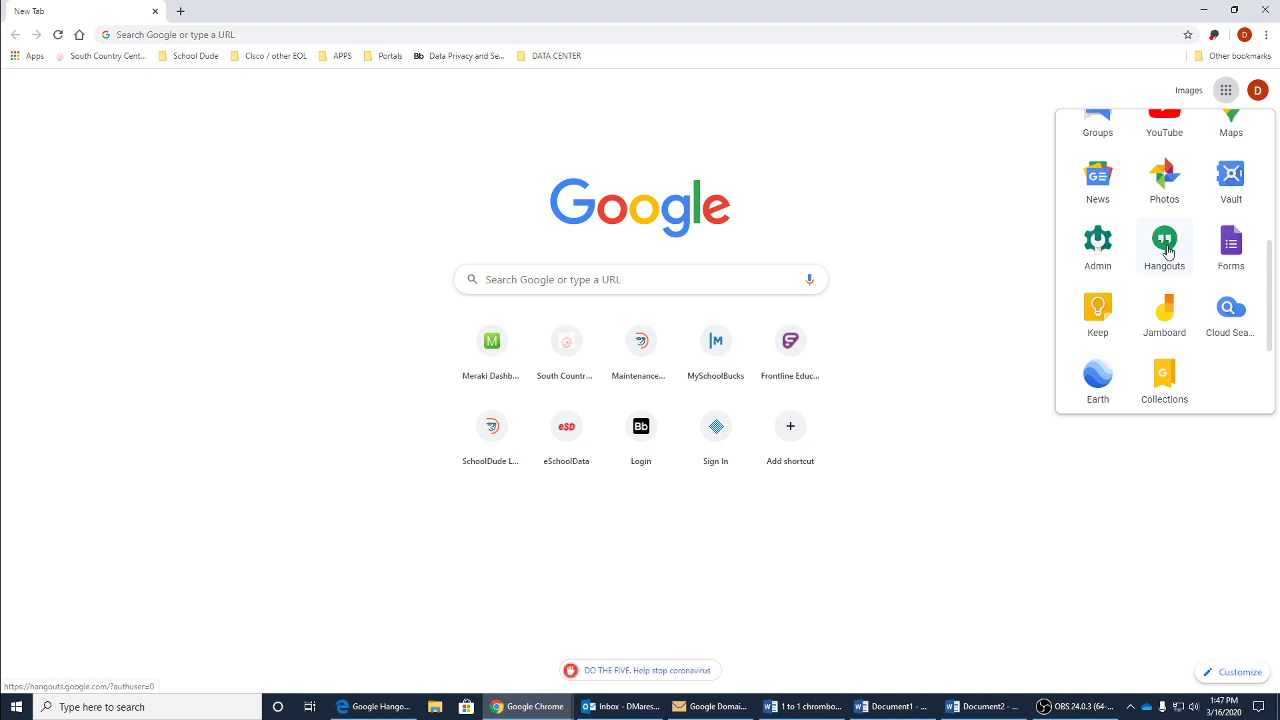
click(1164, 240)
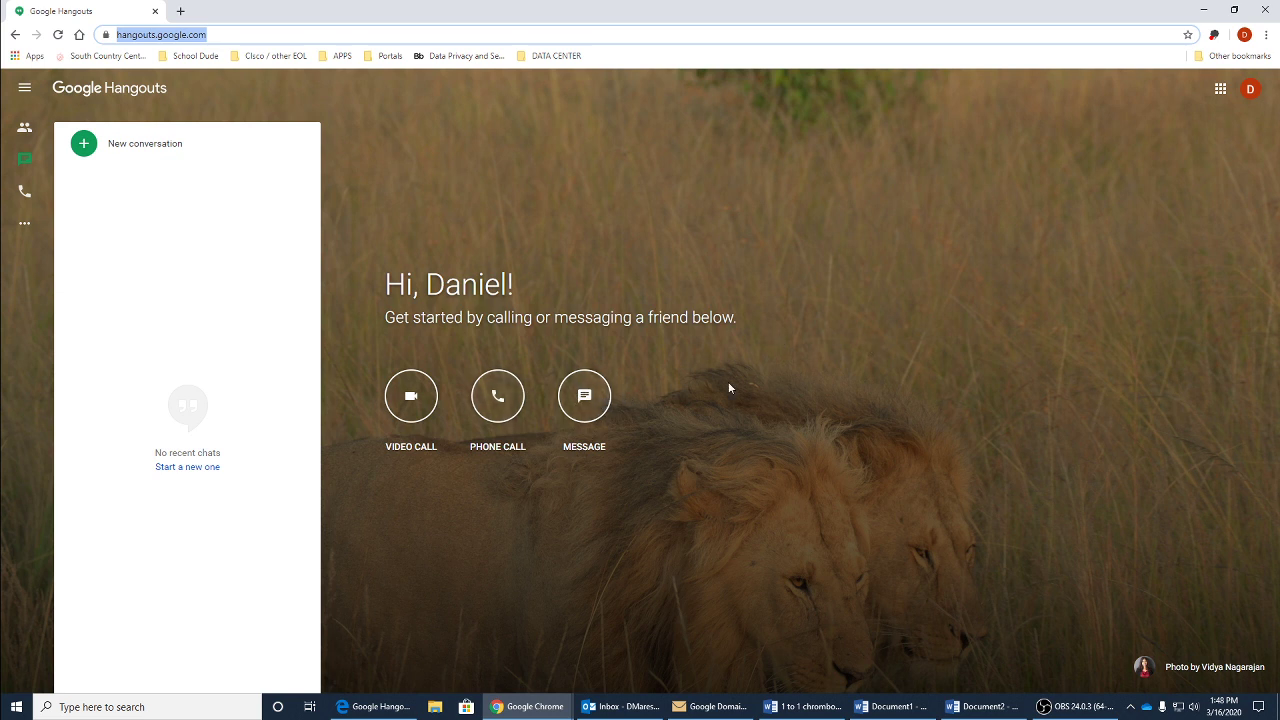
Step: Start a new video meeting named 'test1' and reach its camera preview
click(412, 398)
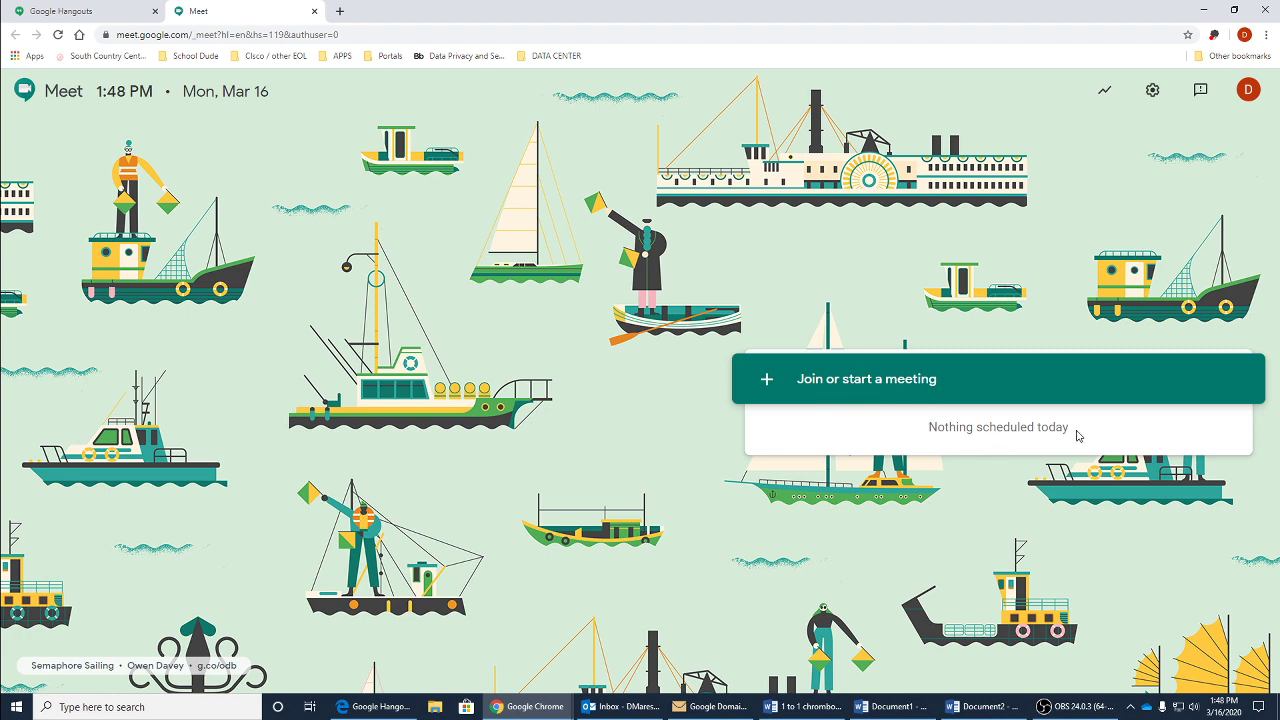
click(845, 386)
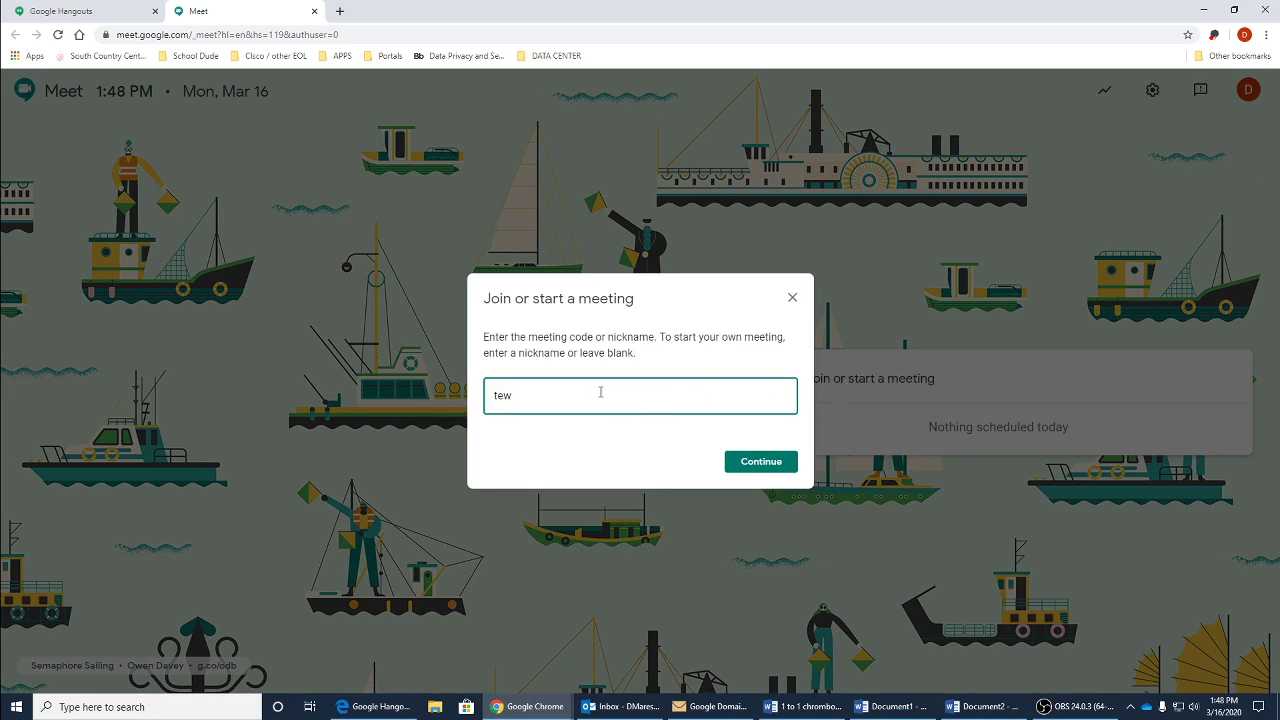
text(test1)
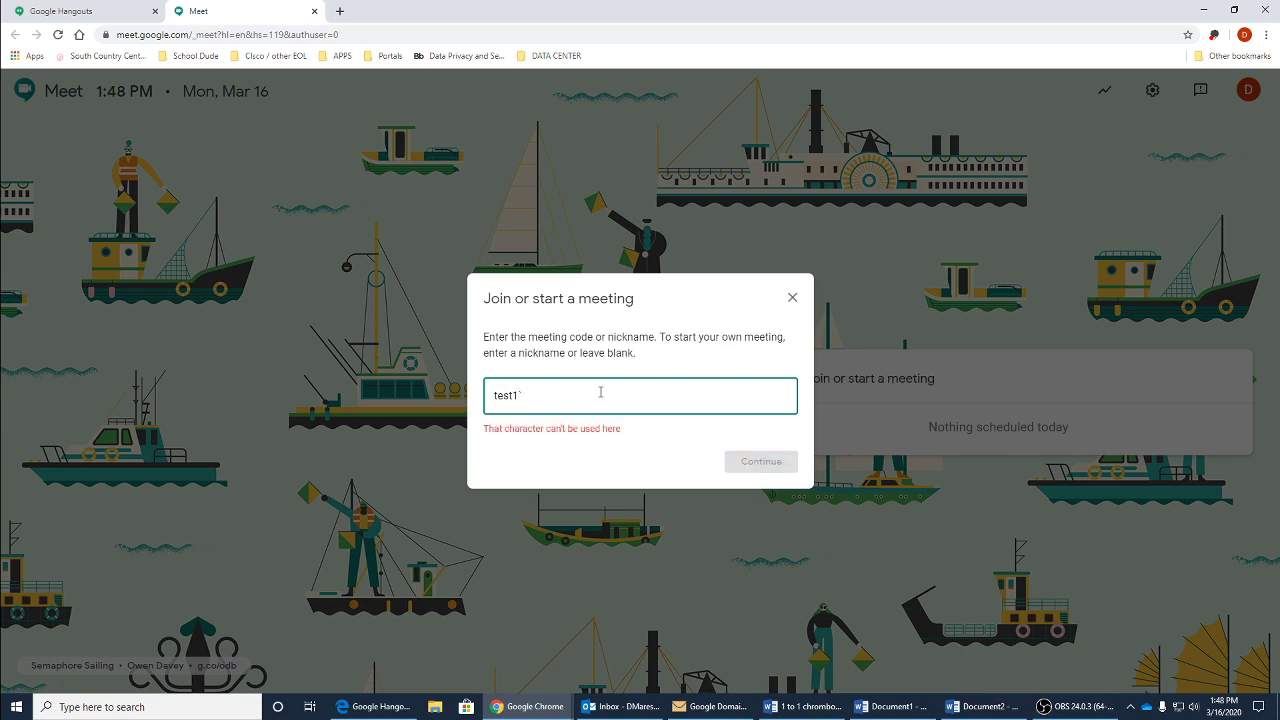
click(747, 459)
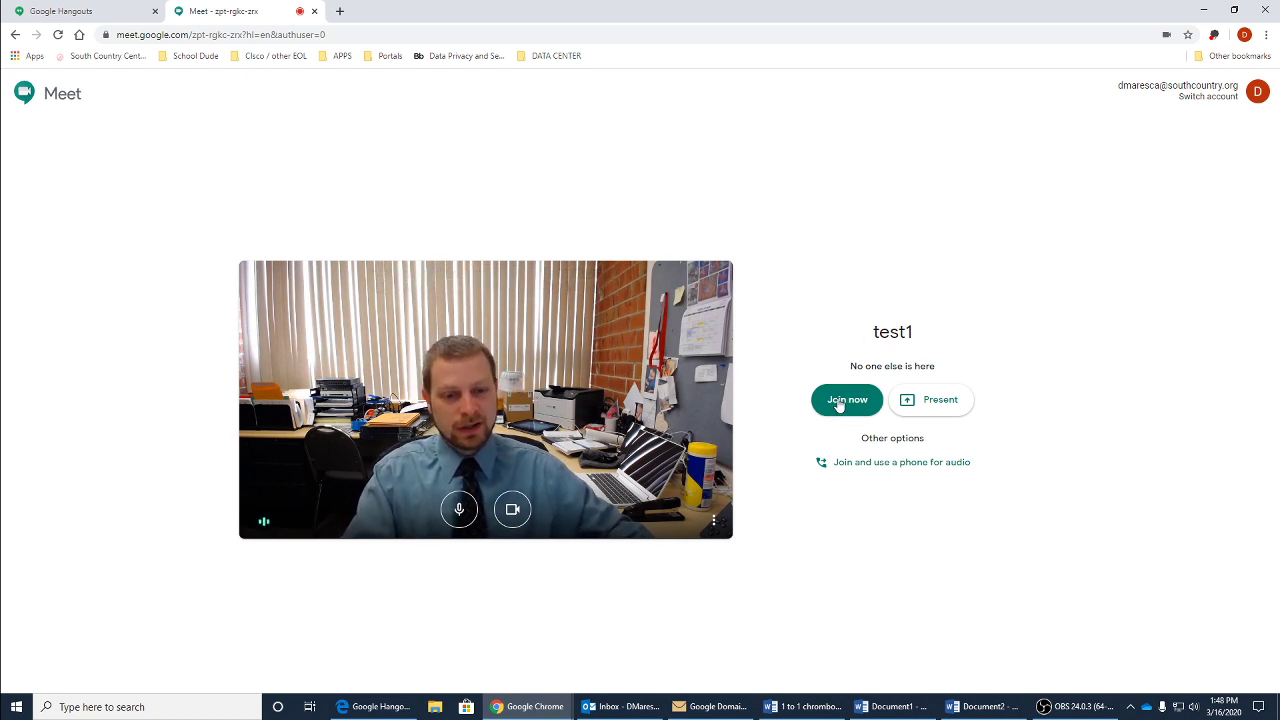
Step: Join the test1 call and copy its meeting link and dial-in details
click(838, 405)
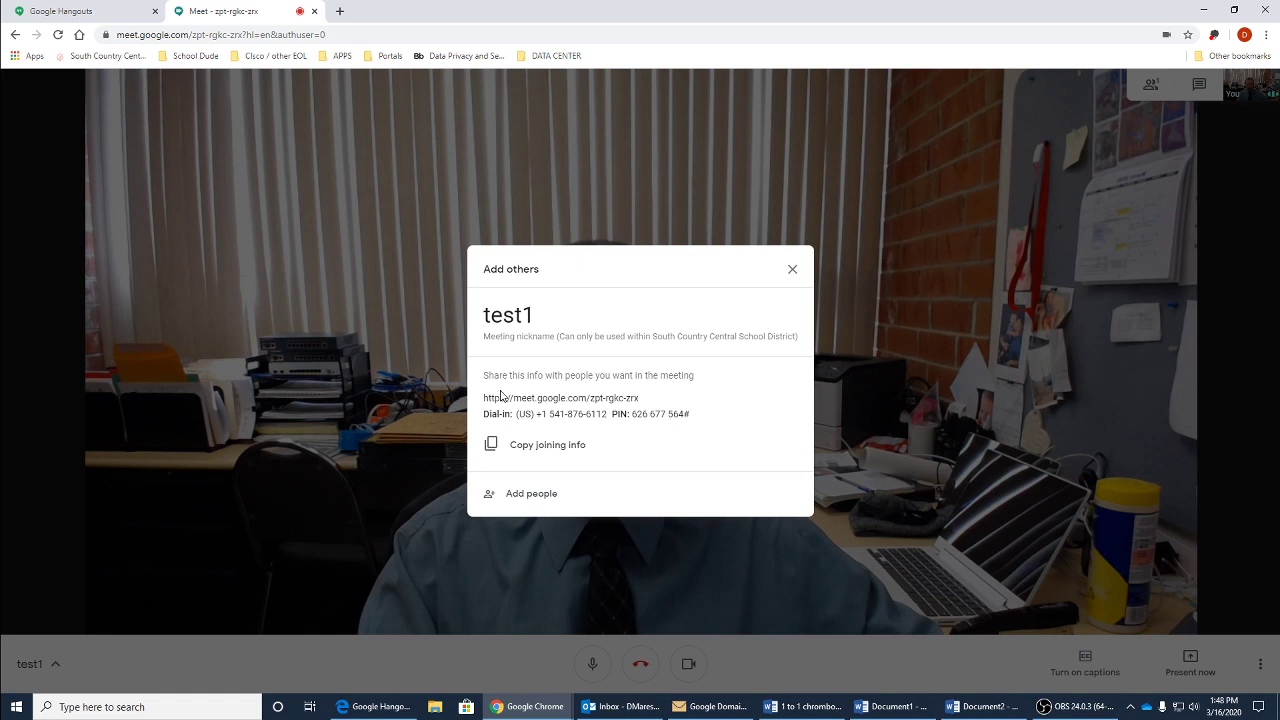
drag(486, 397, 657, 393)
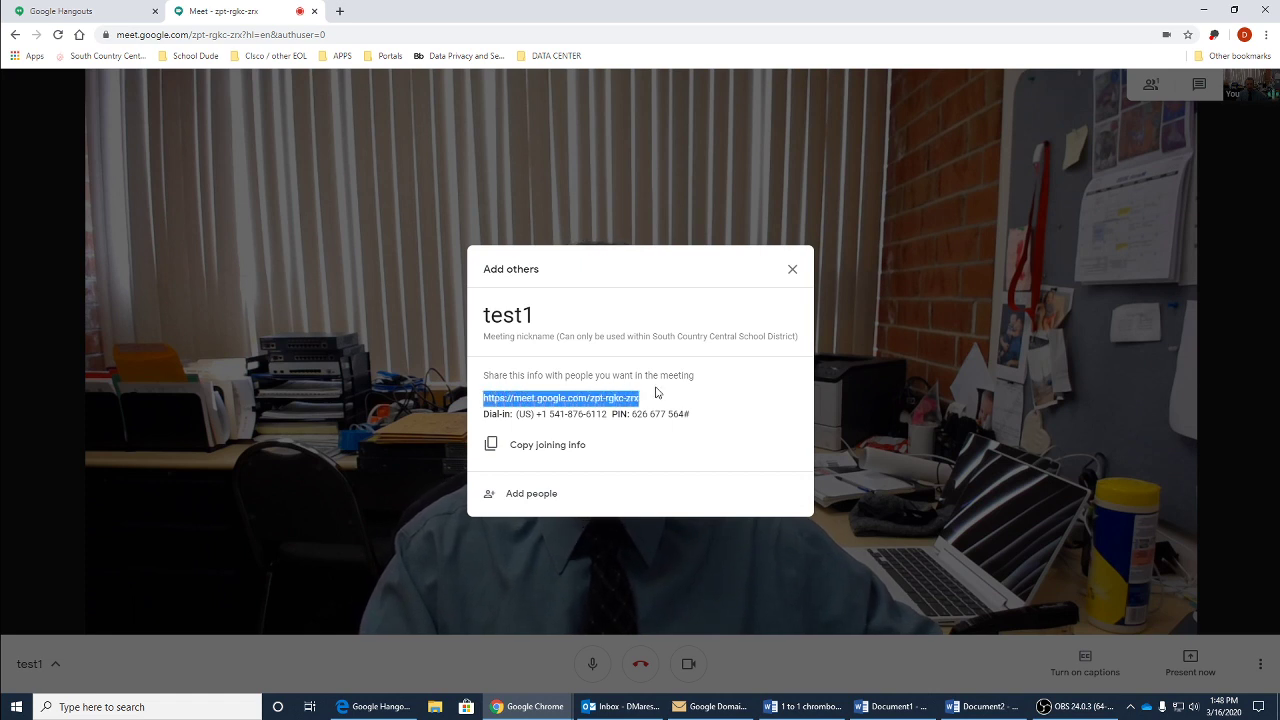
click(511, 418)
triple_click(745, 418)
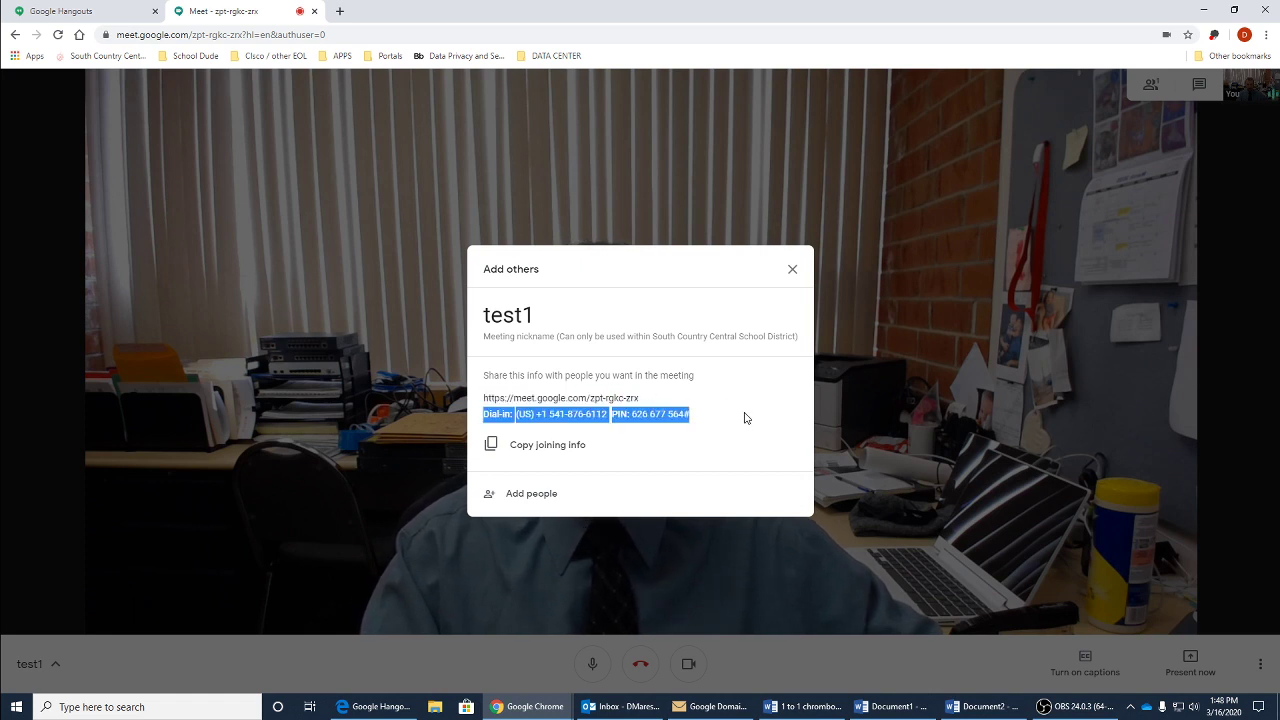
click(745, 418)
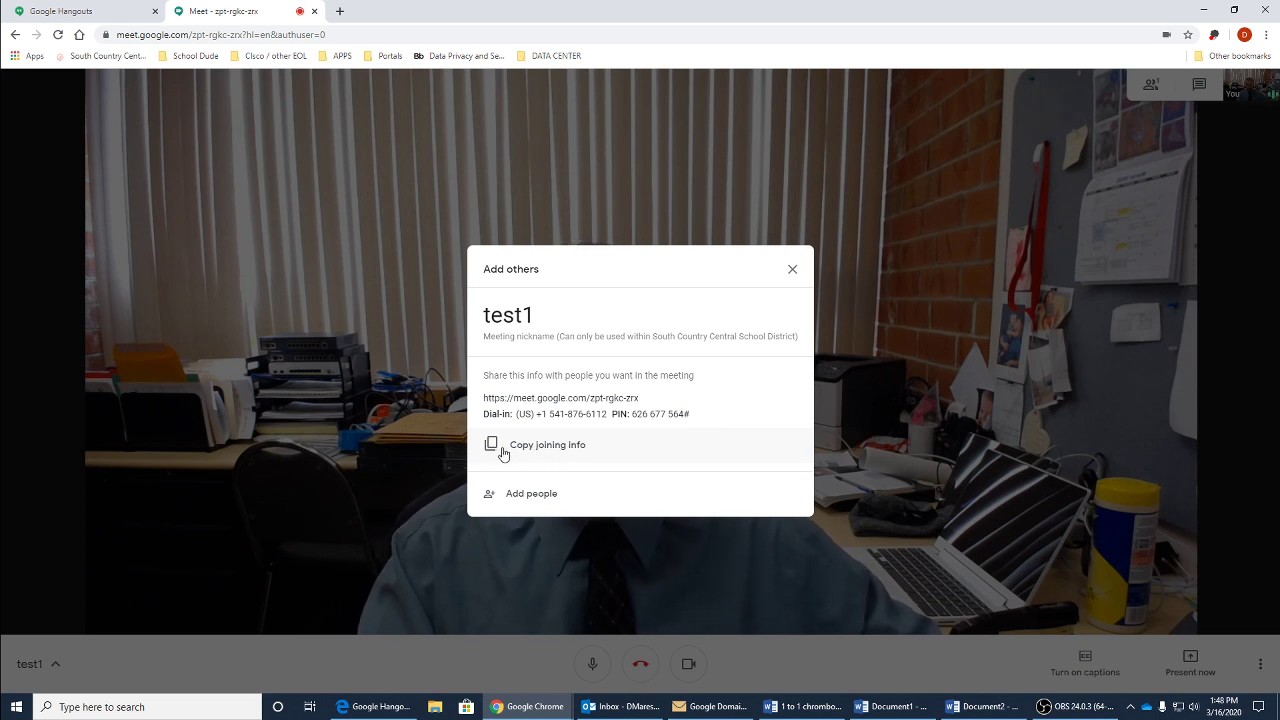
click(557, 454)
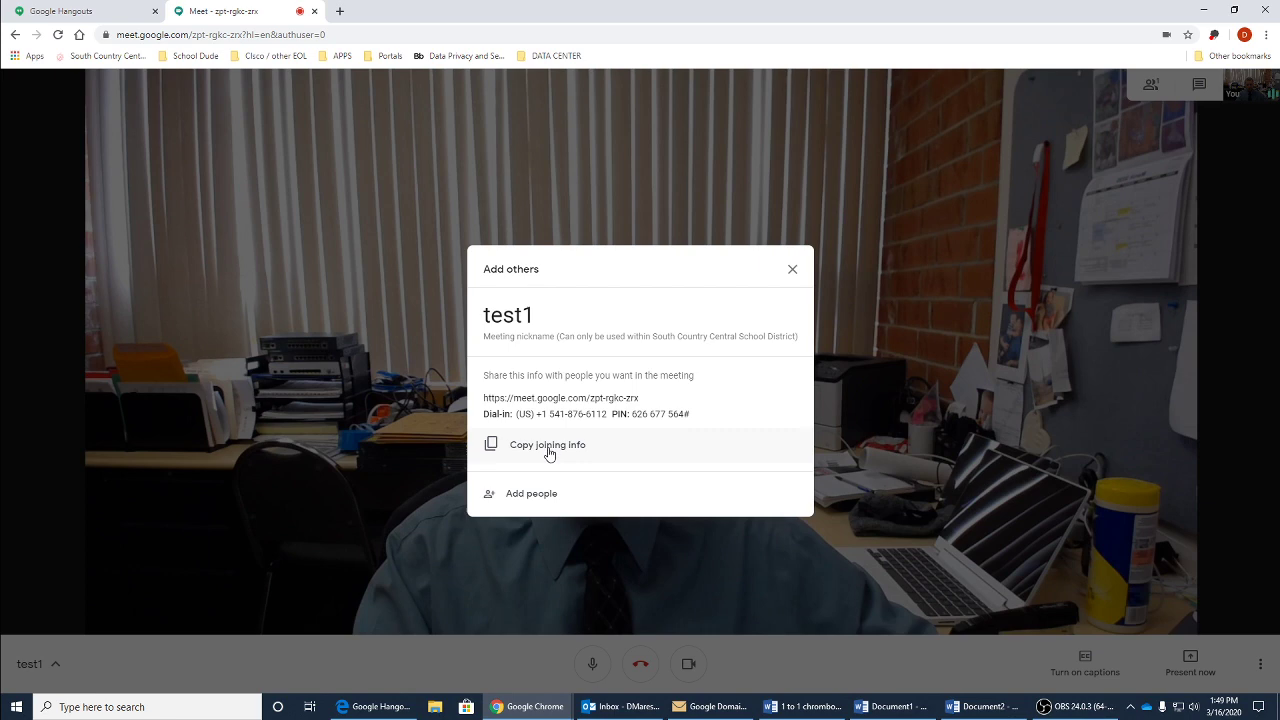
Step: Invite the guest by entering their Gmail address and sending the meeting invitation
click(530, 495)
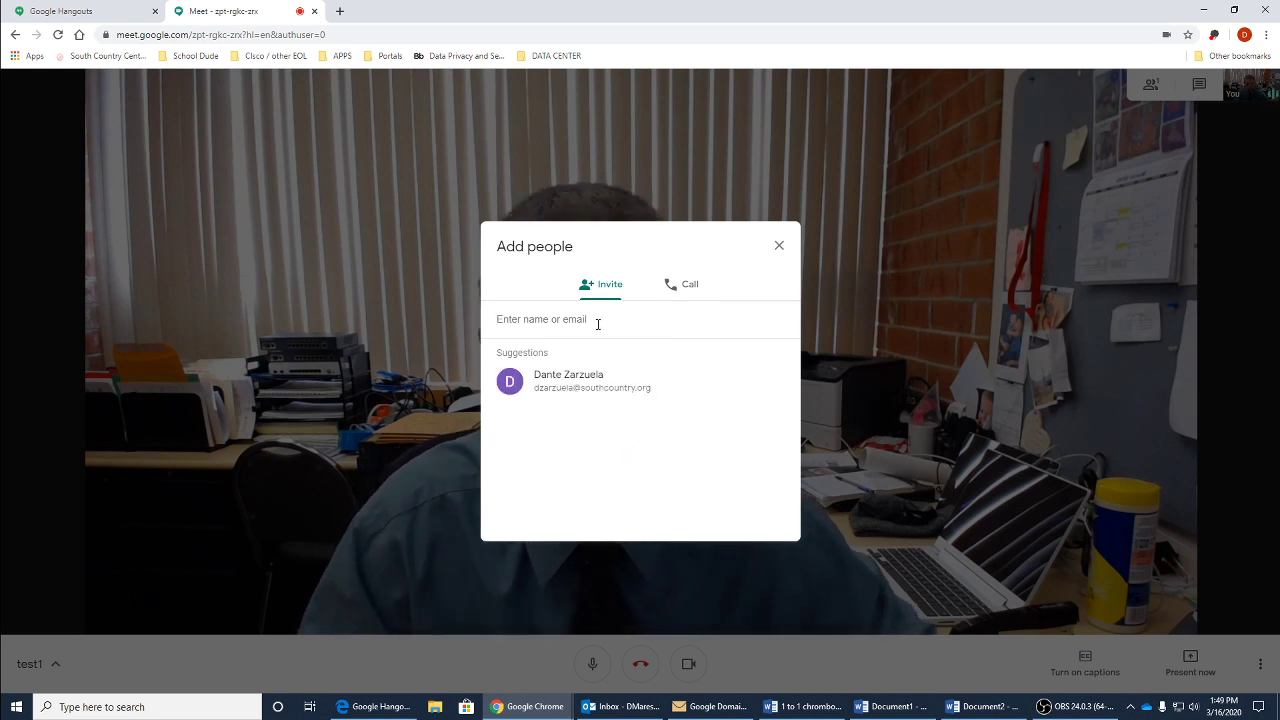
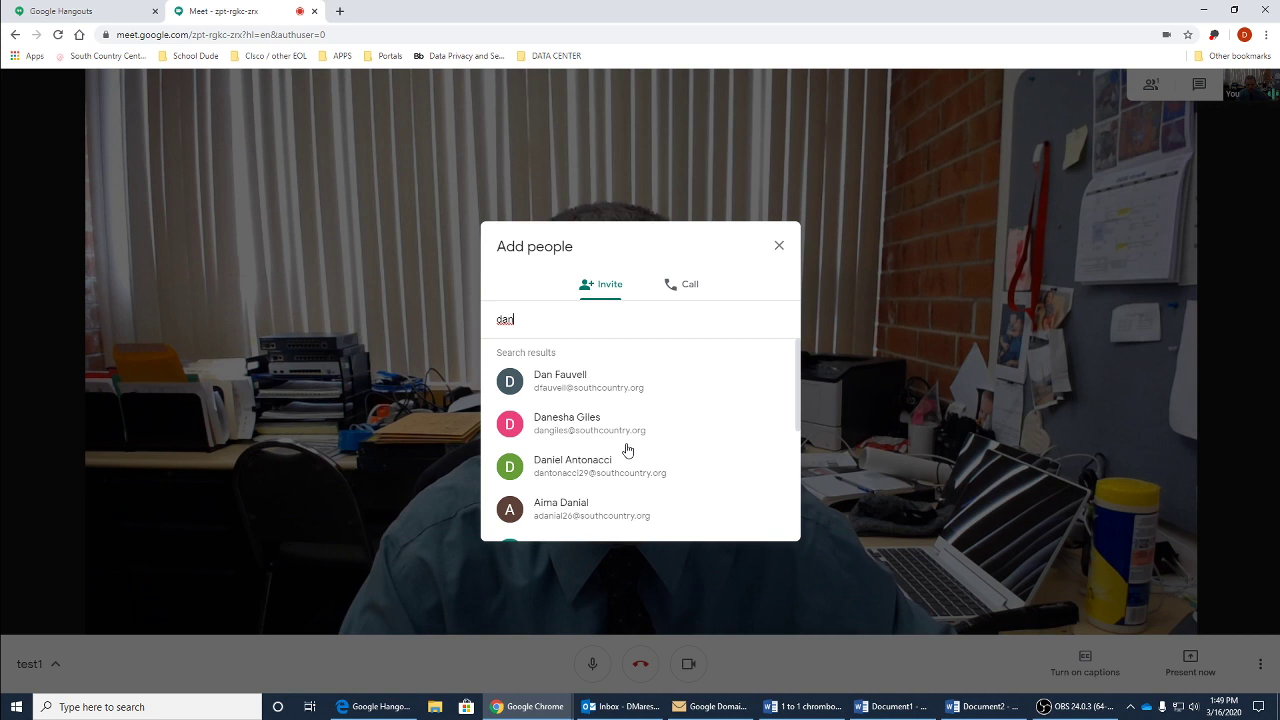
scroll(620, 411, down, 4)
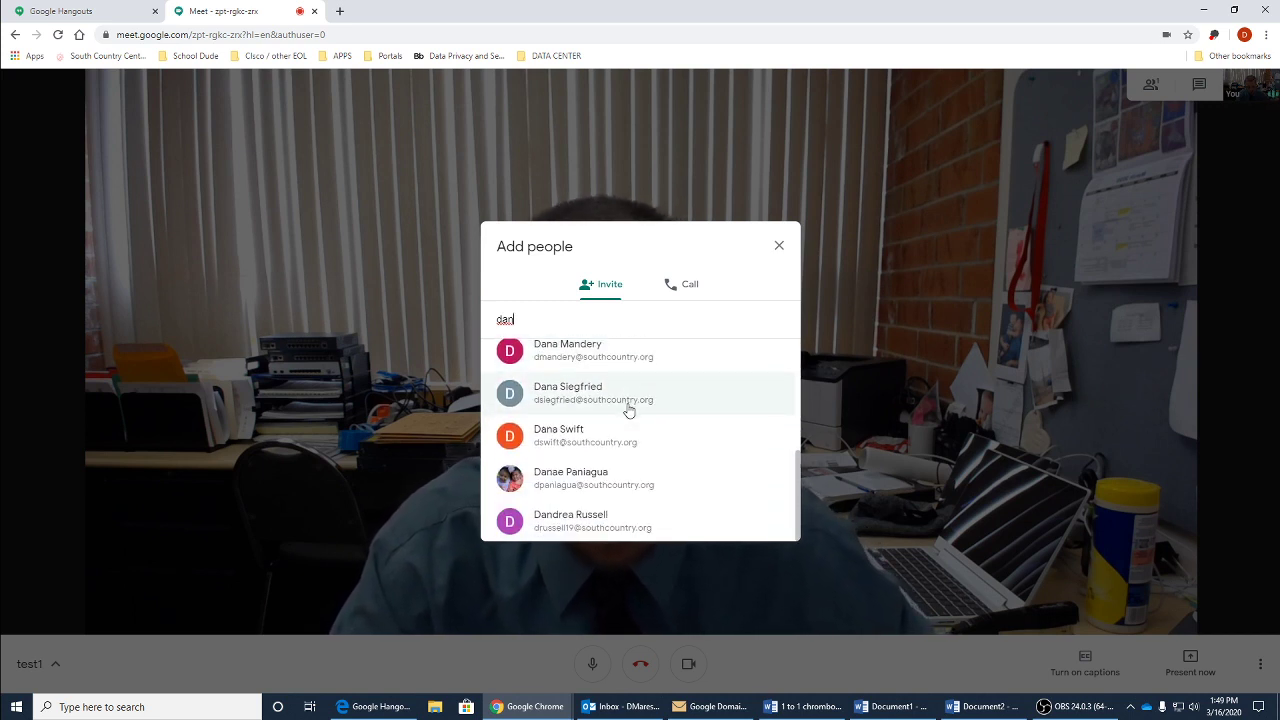
scroll(625, 412, up, 4)
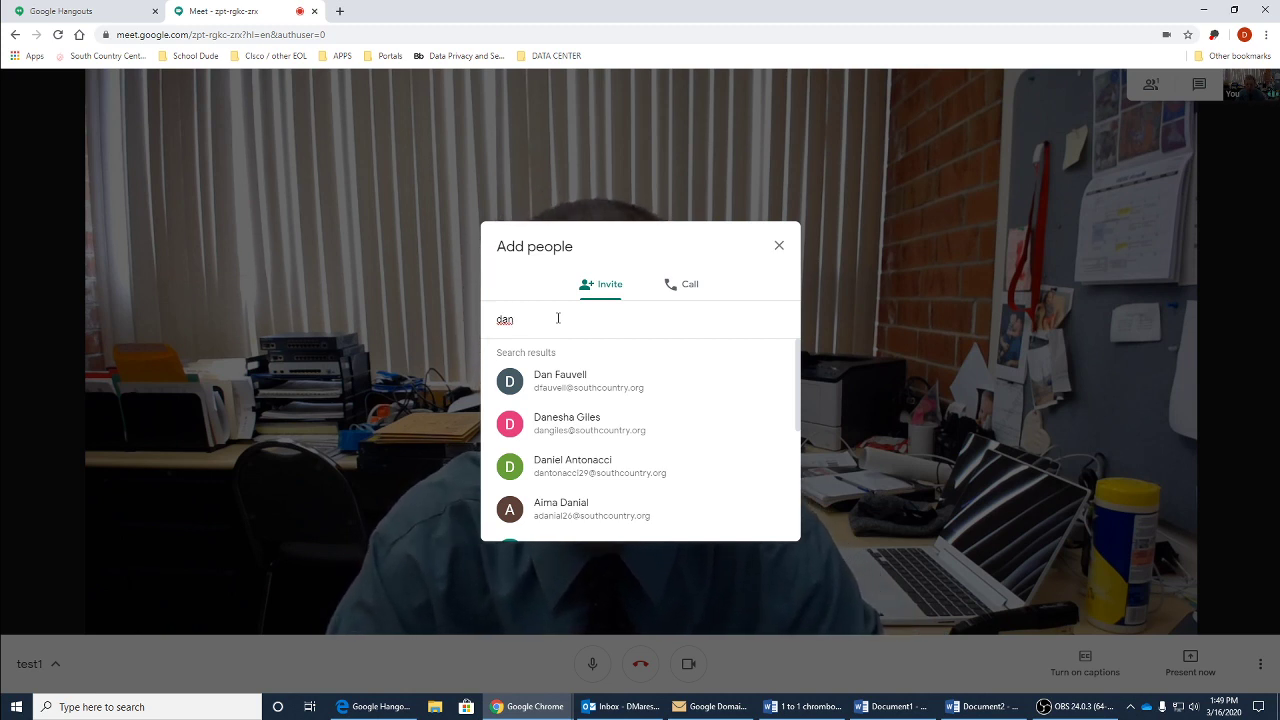
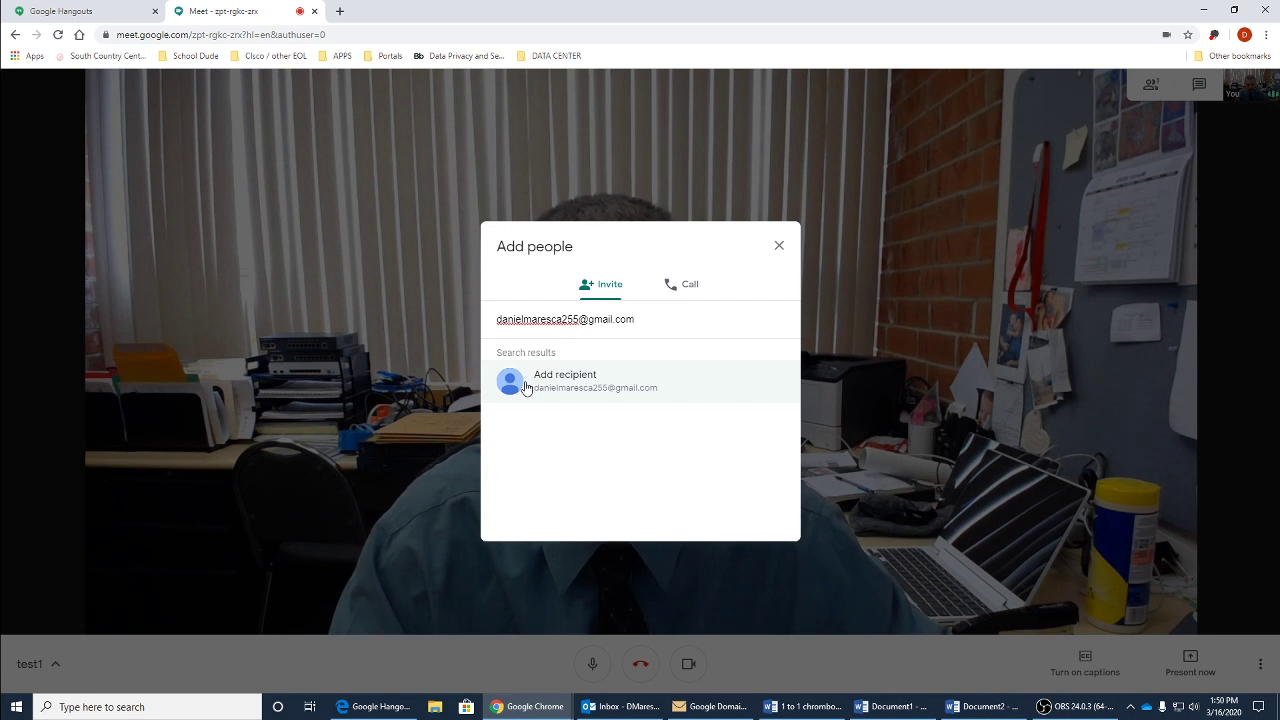
click(593, 386)
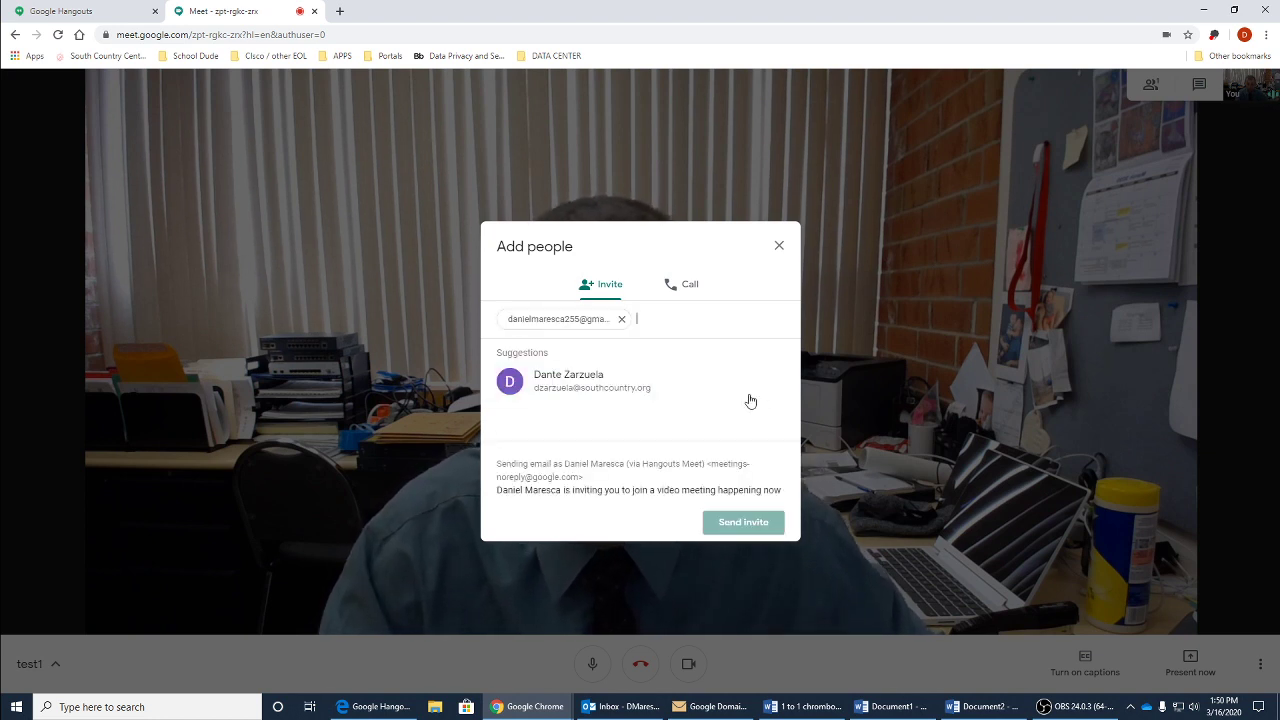
click(741, 521)
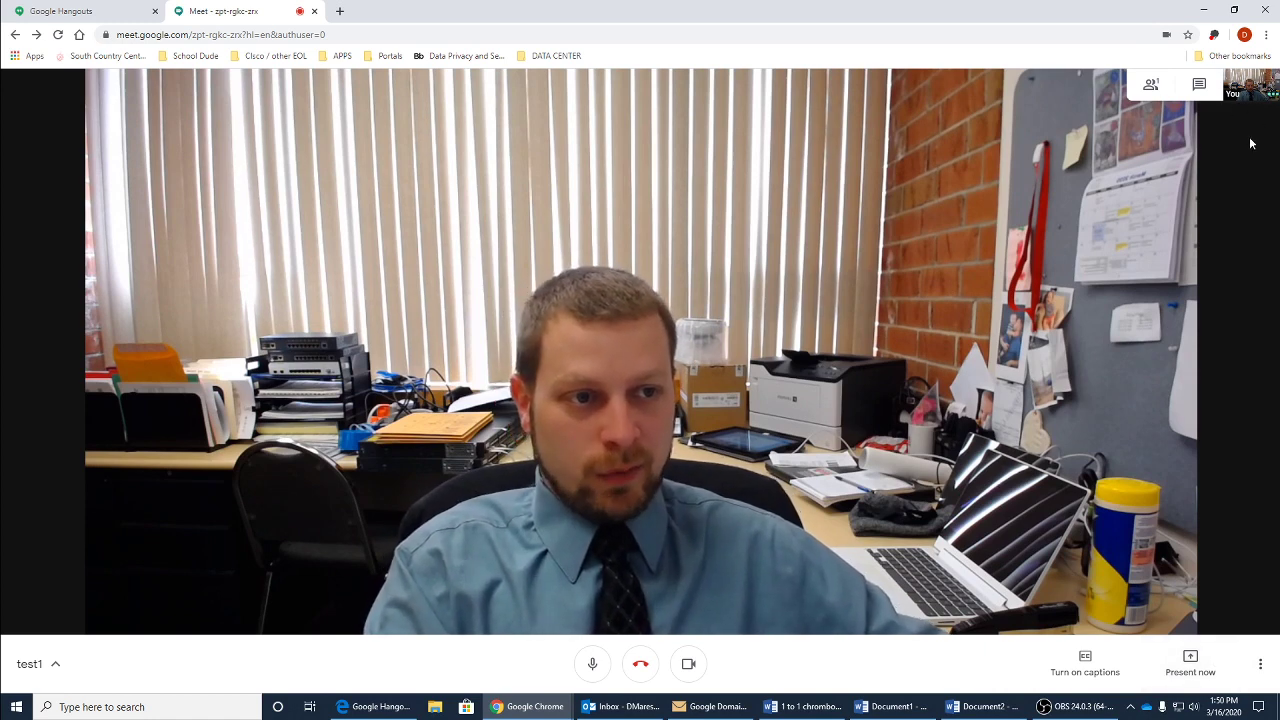
Step: Show the People panel listing the call's participants
click(1148, 90)
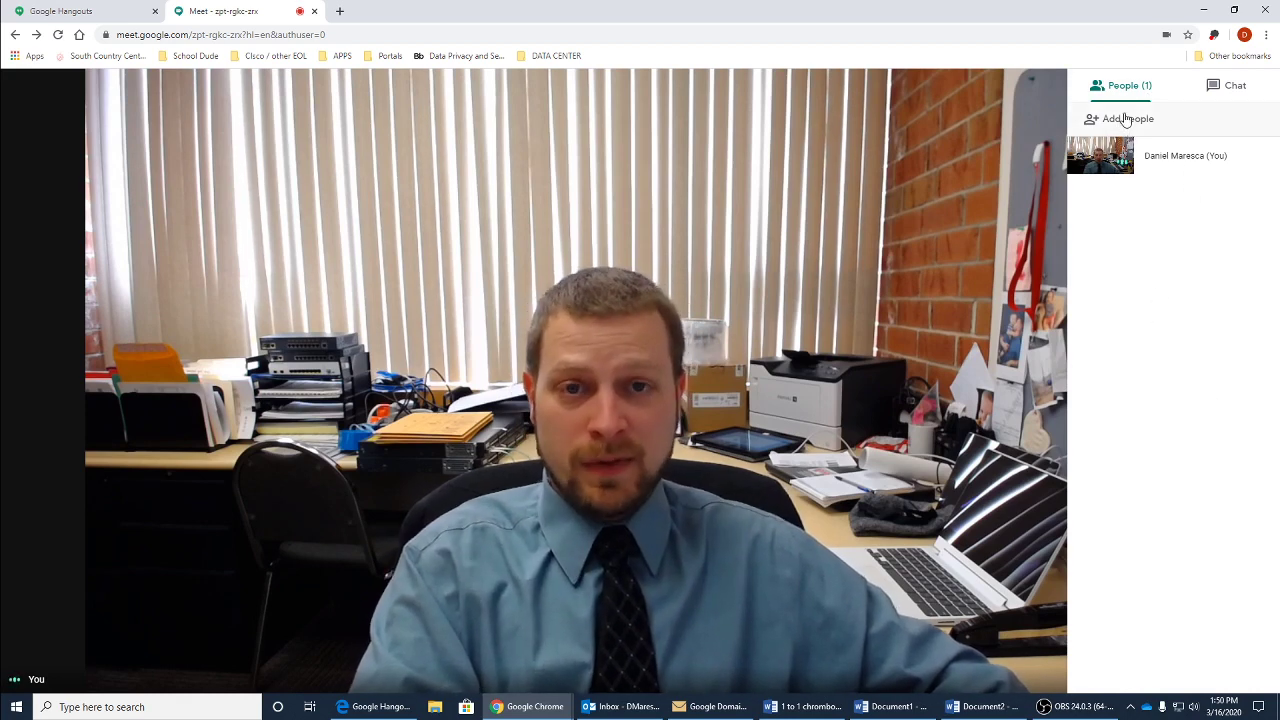
Step: Dial the phone participant's number into the test1 call
click(1125, 118)
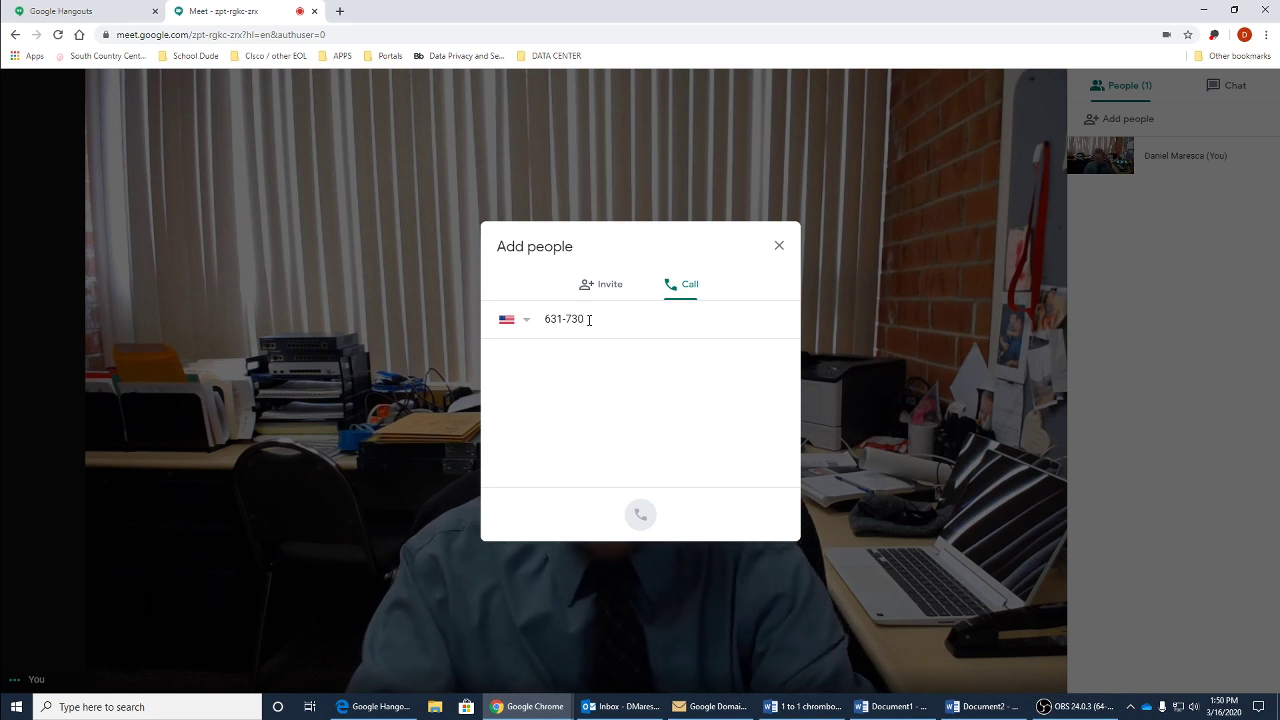
text(-1527)
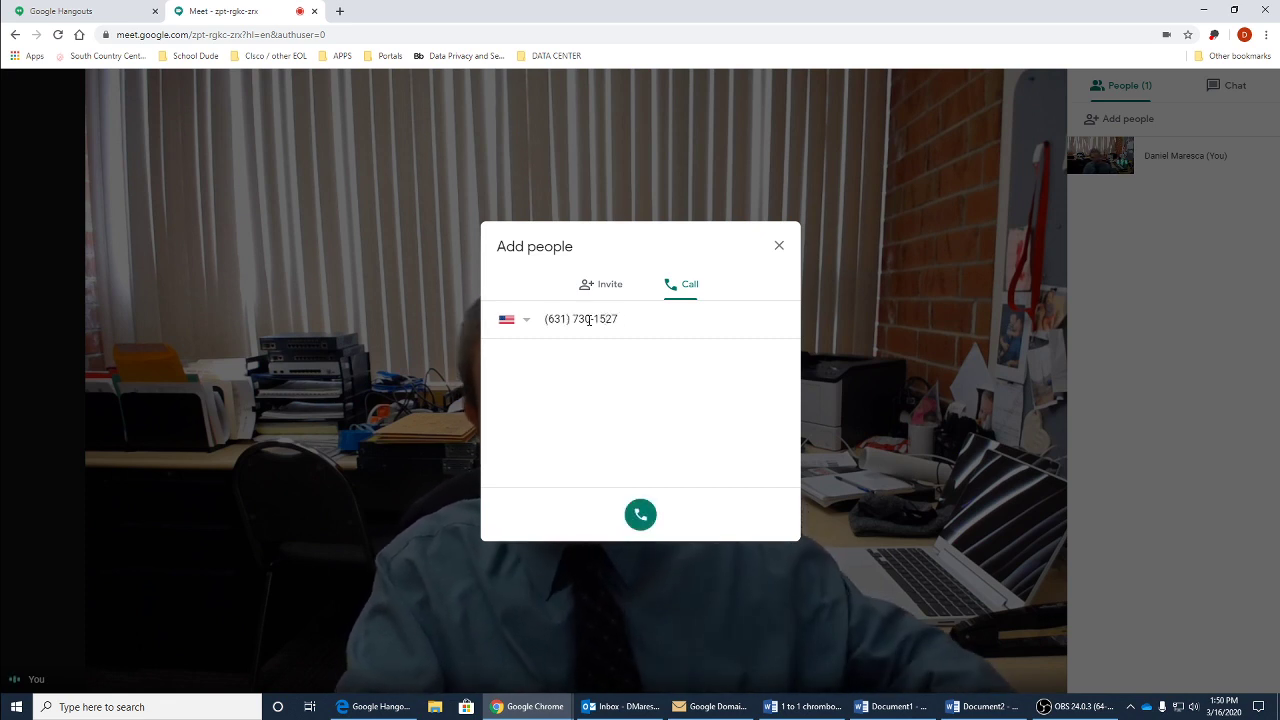
click(636, 524)
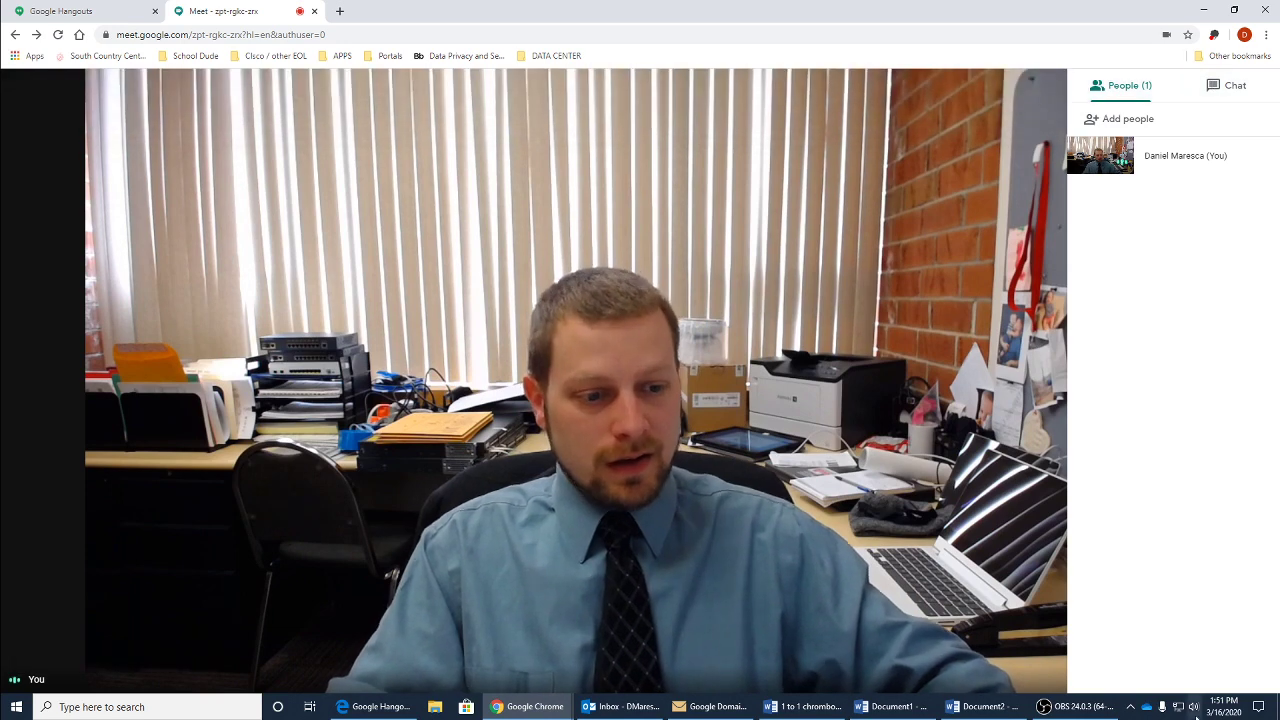
Step: Close the People panel and choose to present your entire screen
click(810, 583)
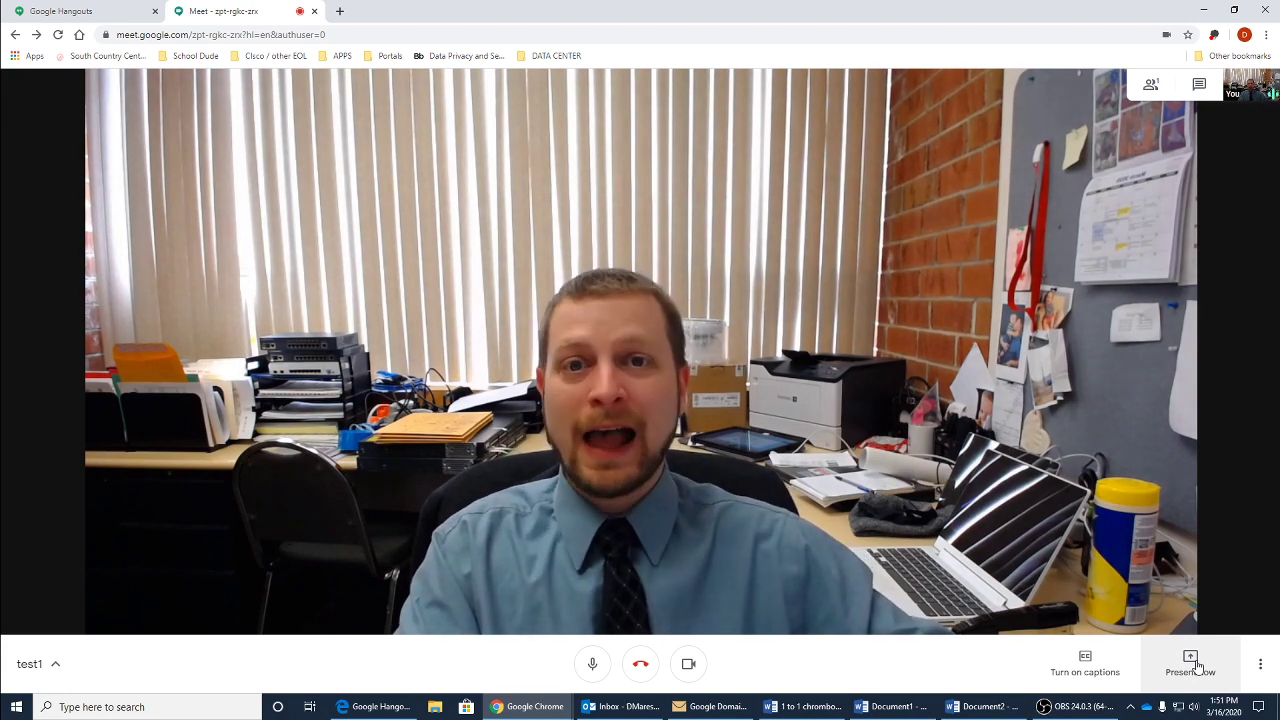
click(1197, 666)
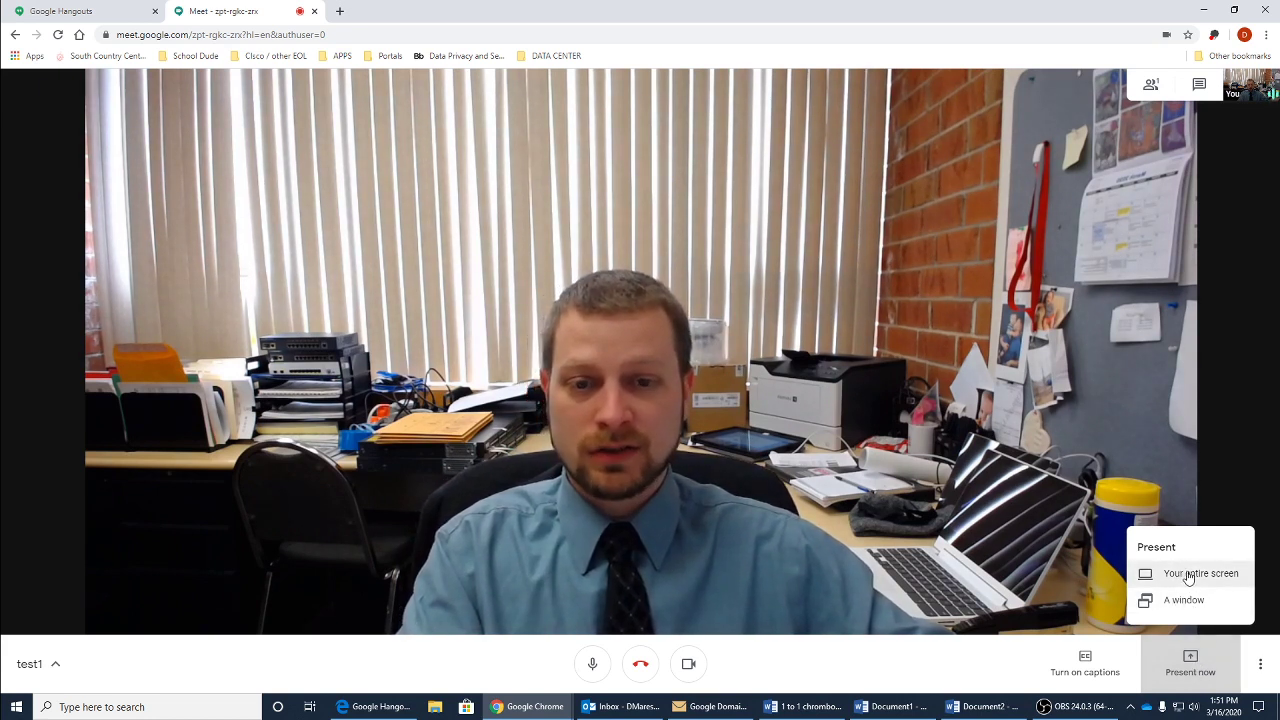
click(1188, 578)
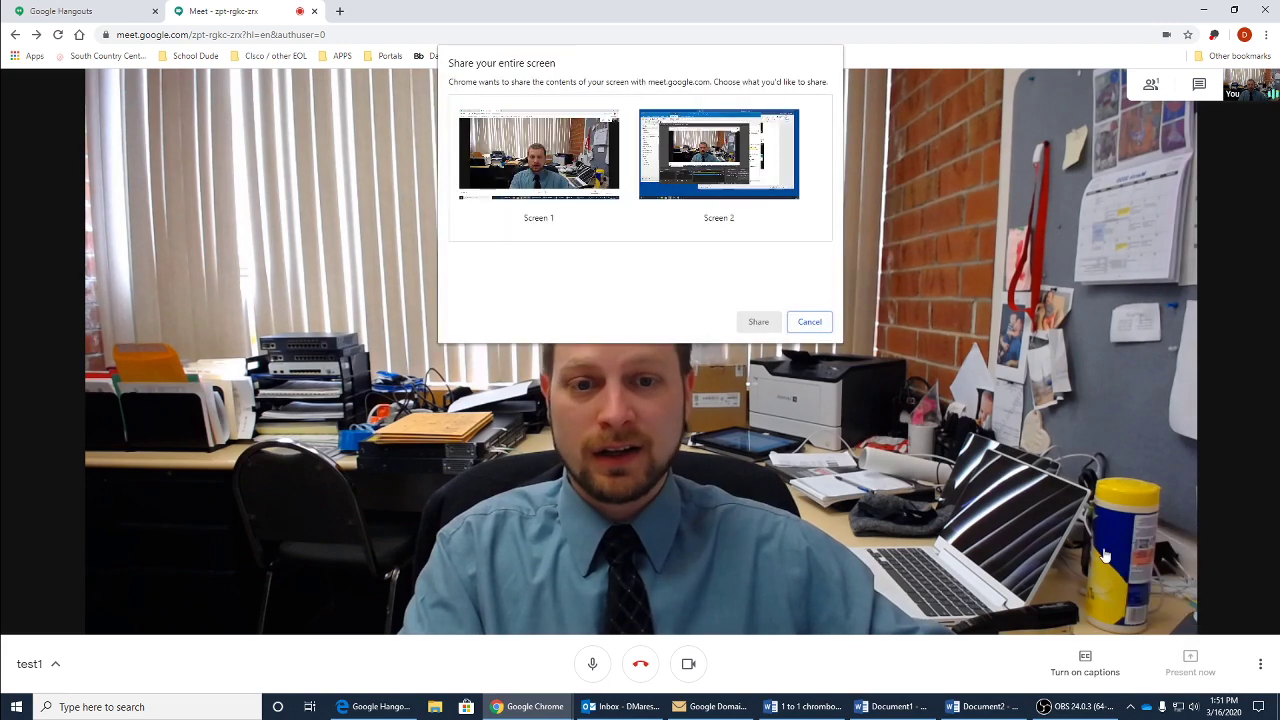
Step: Present Screen 1 to the test1 meeting
double_click(570, 185)
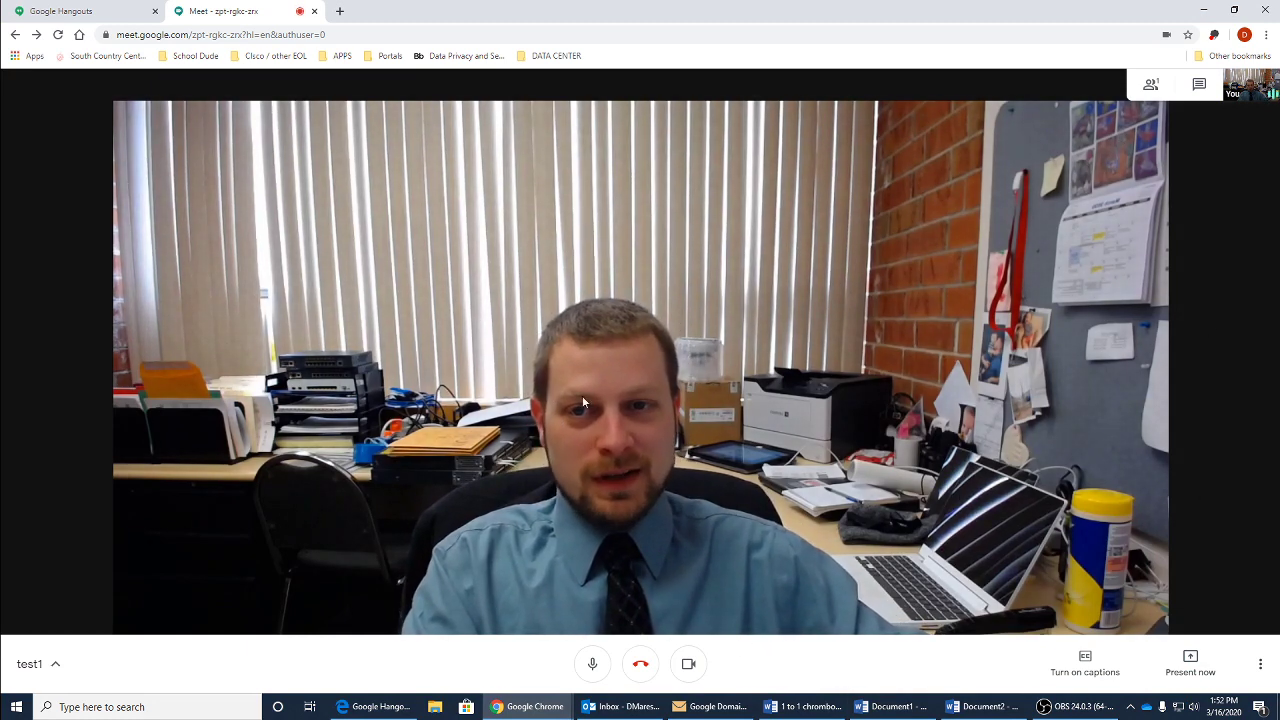
Step: Close the Google Meet tab, returning to the Hangouts start page
click(314, 12)
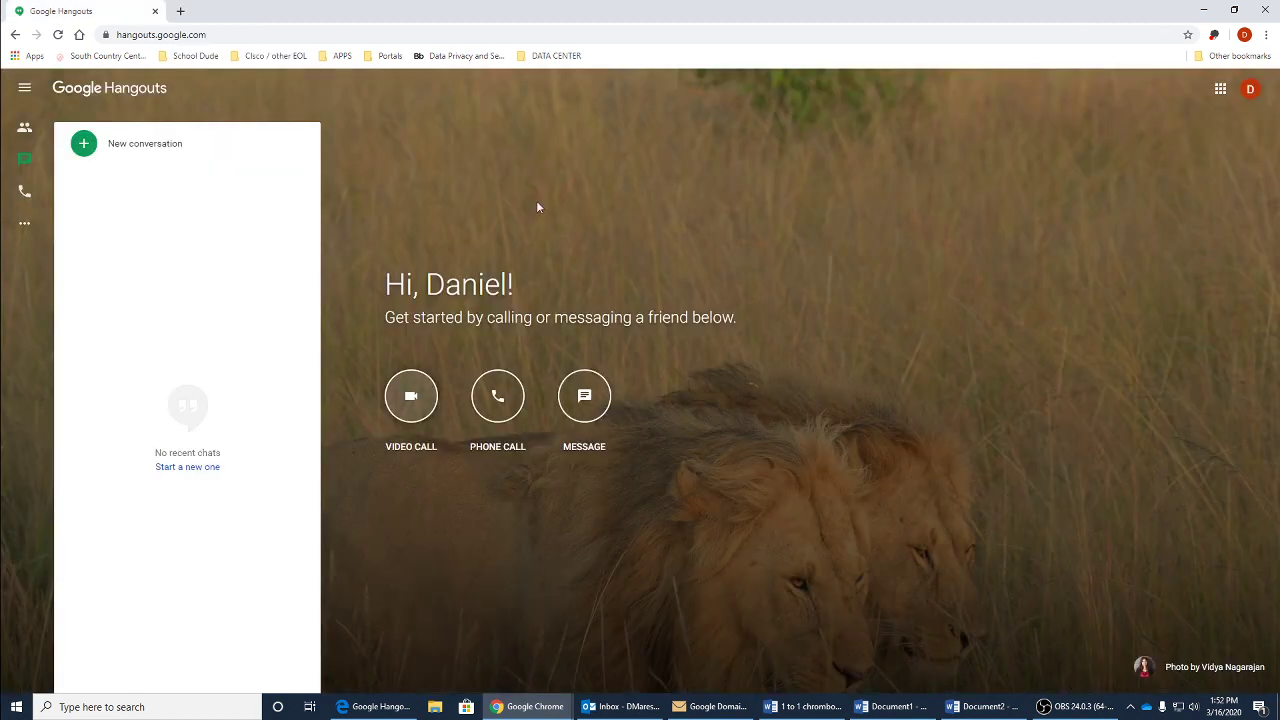